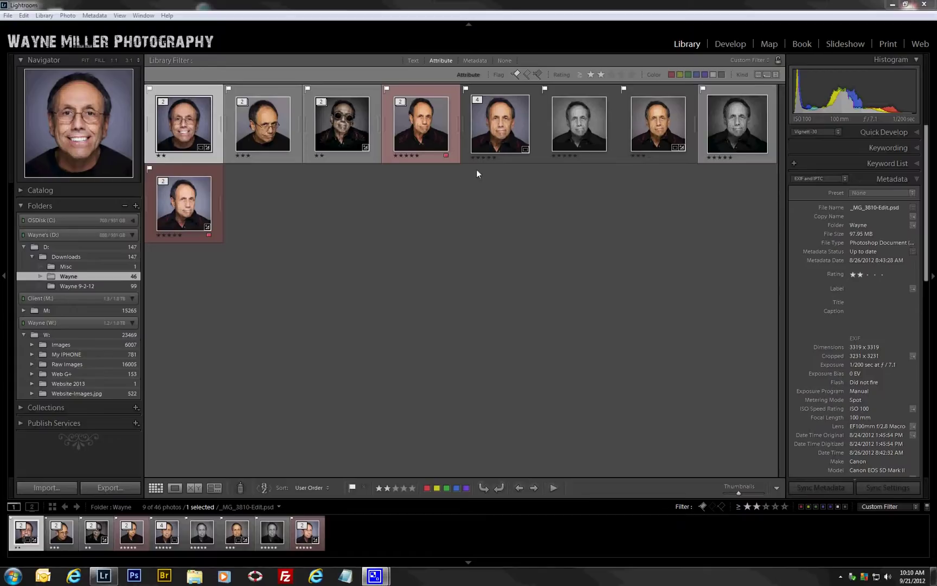
- Set up an export of the first five photos with the Burn Full-Sized JPEGs preset and Hard Drive as the destination
{"action": "left_click", "coordinate": [534, 159], "text": "shift"}
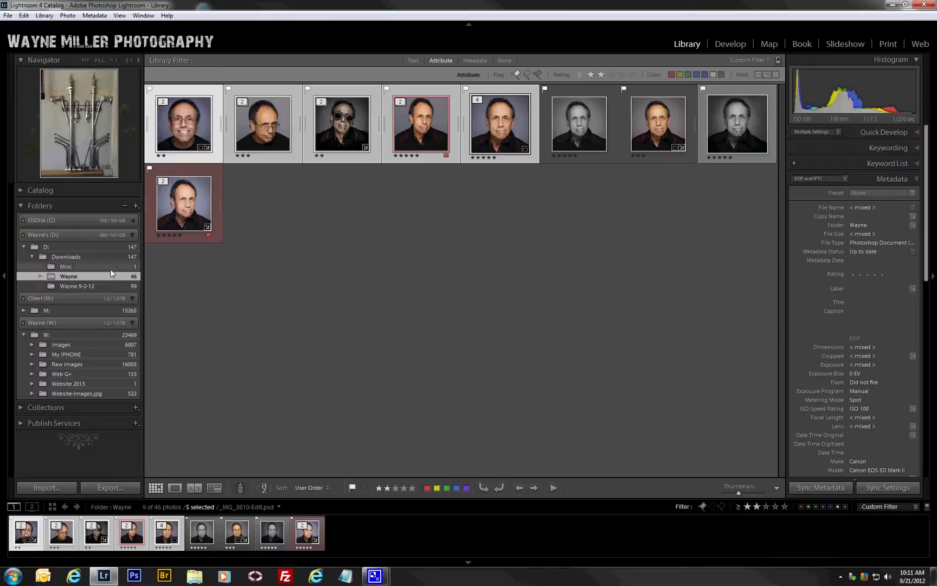
{"action": "left_click", "coordinate": [110, 488]}
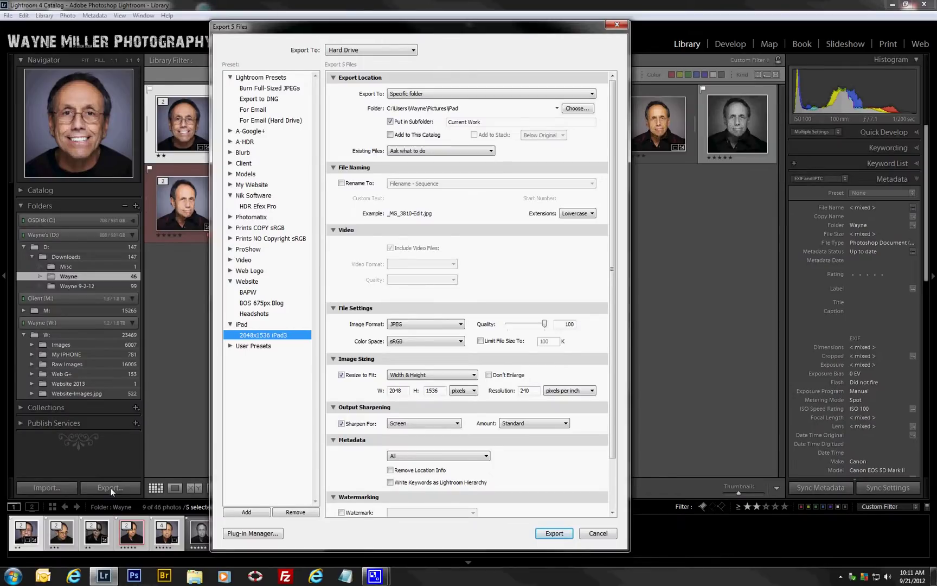
{"action": "left_click", "coordinate": [263, 89]}
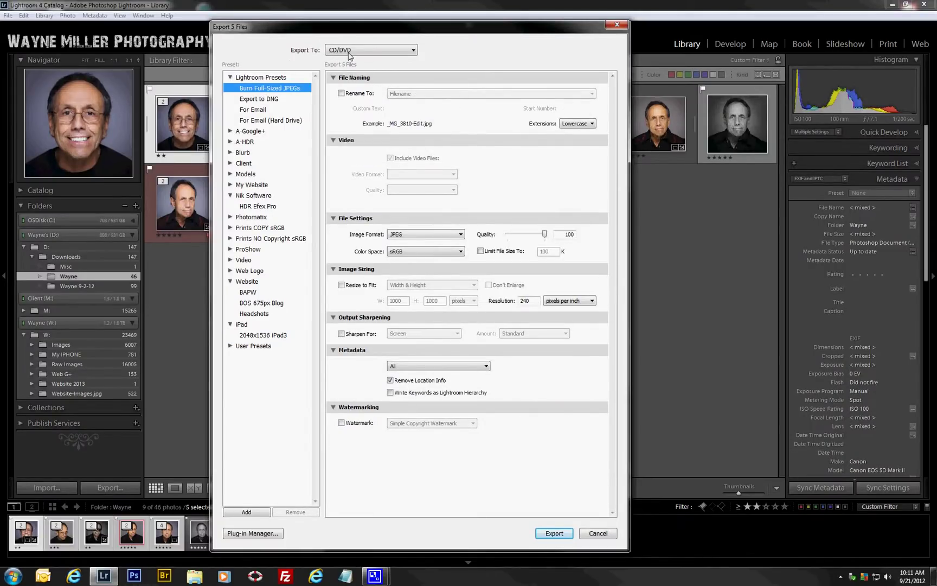
{"action": "left_click", "coordinate": [414, 50]}
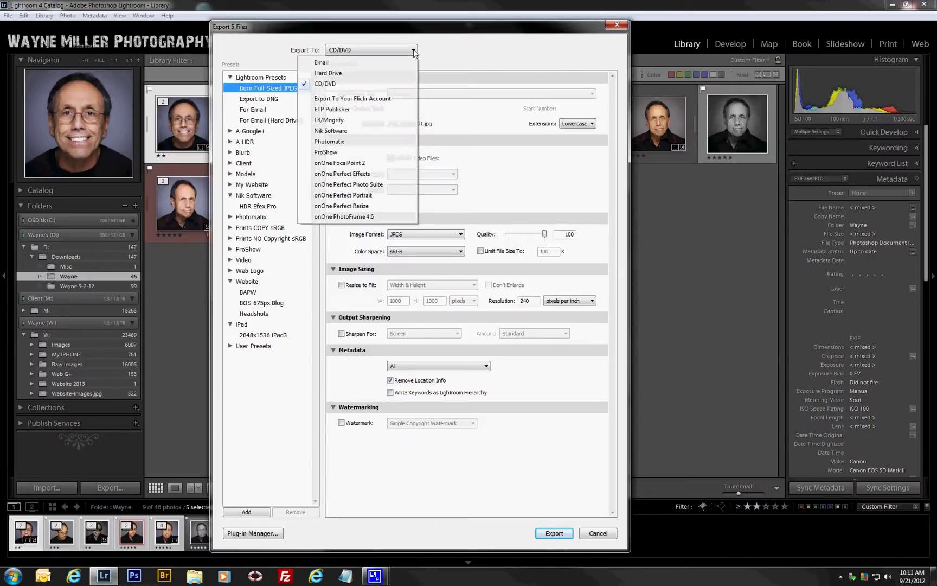
{"action": "left_click", "coordinate": [371, 72]}
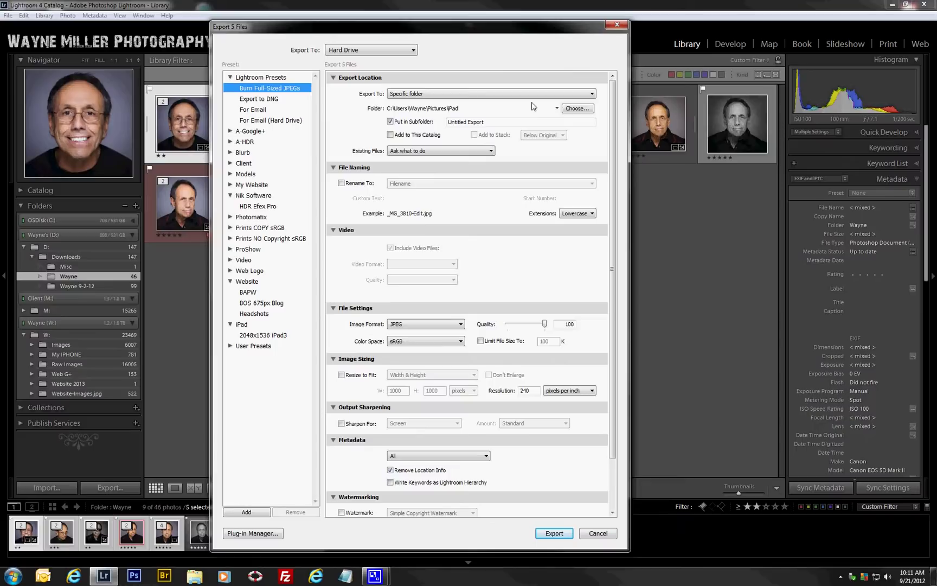
- Keep Specific folder as the export location and browse to the selected photos' source folder under Downloads on drive D
{"action": "left_click", "coordinate": [592, 94]}
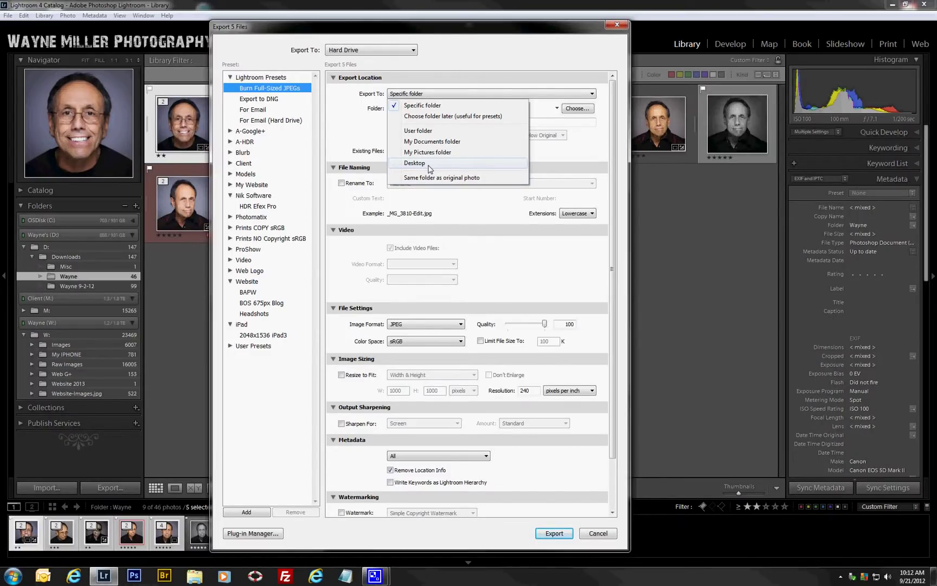
{"action": "left_click", "coordinate": [440, 106]}
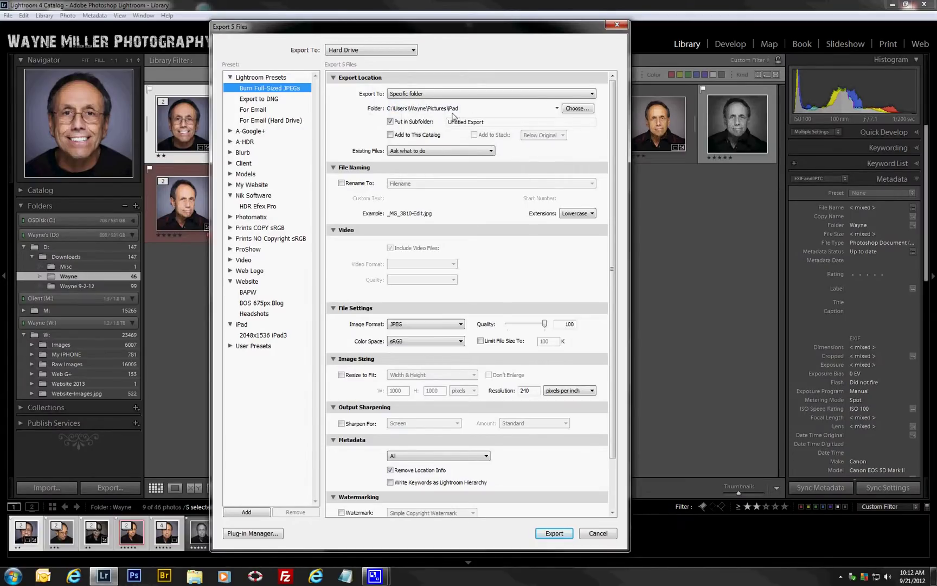
{"action": "left_click", "coordinate": [576, 109]}
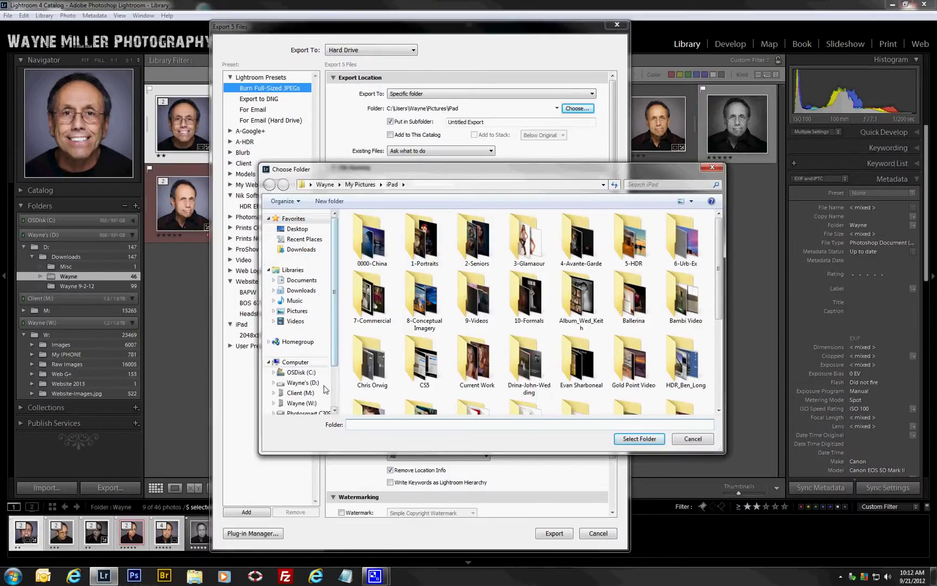
{"action": "left_click", "coordinate": [303, 383]}
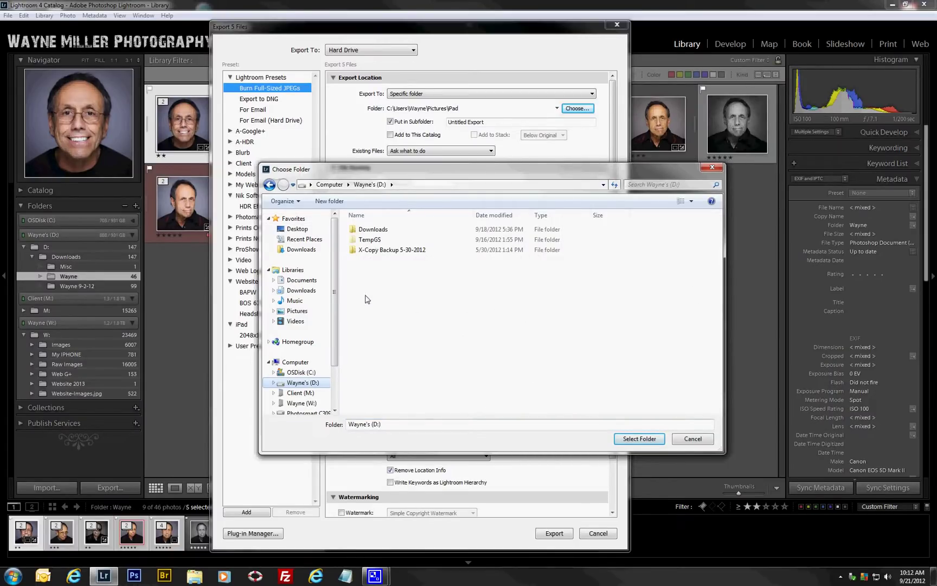
{"action": "left_click", "coordinate": [353, 232]}
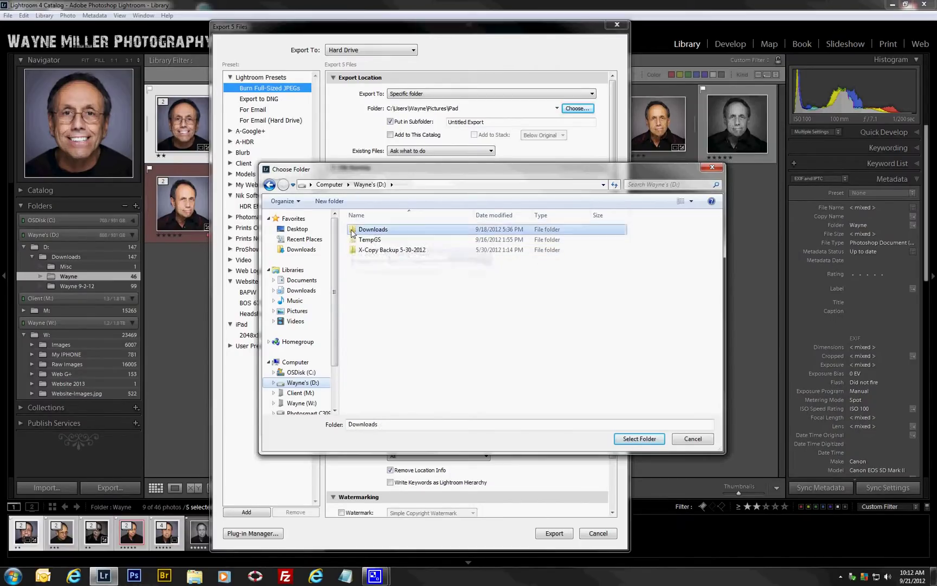
{"action": "double_click", "coordinate": [352, 232]}
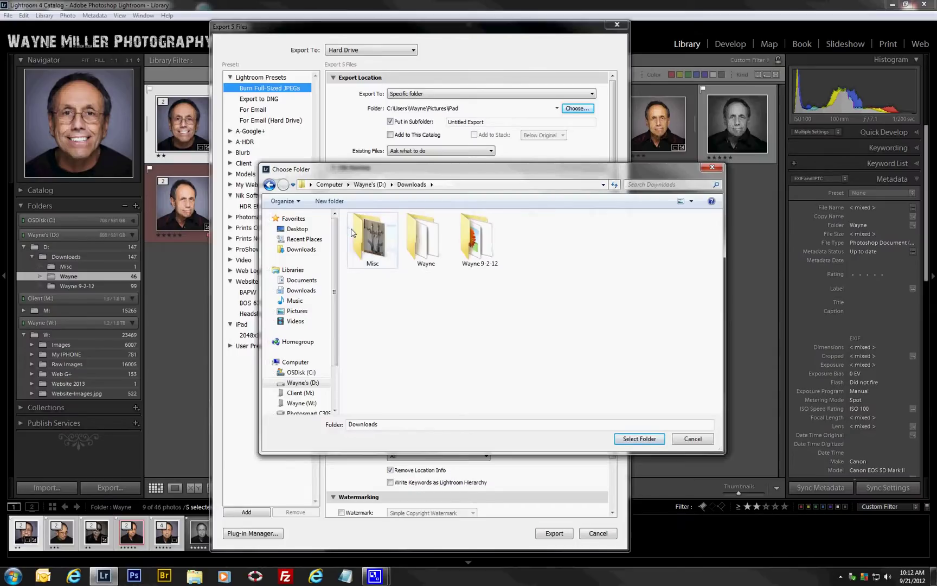
{"action": "double_click", "coordinate": [433, 250]}
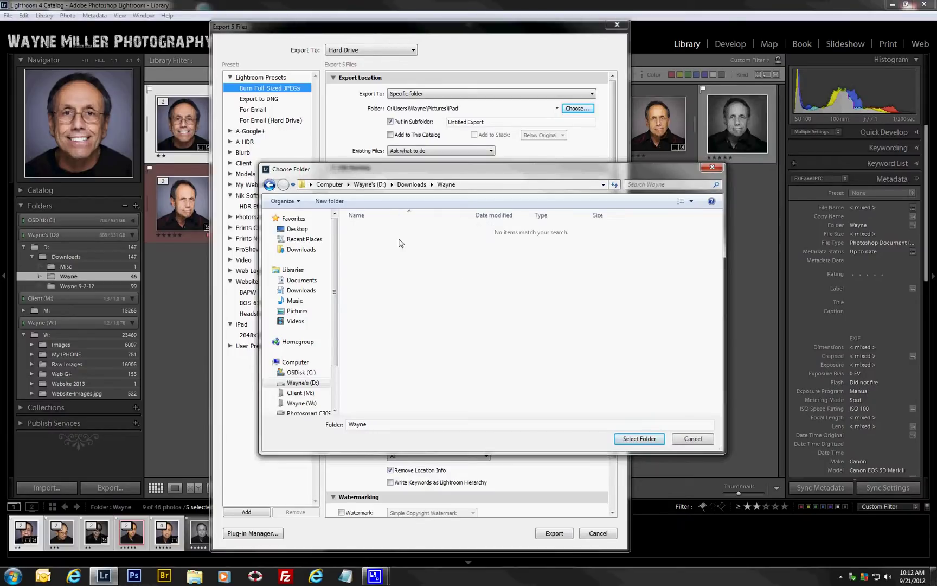
- Create a folder named JPEG there and use it as the export folder, without putting the files in a subfolder
{"action": "left_click", "coordinate": [328, 203]}
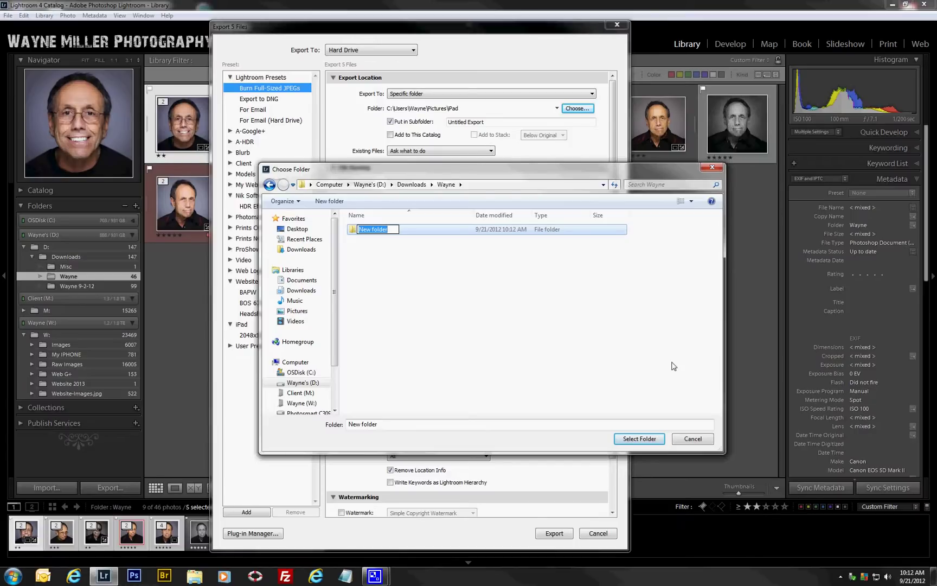
{"action": "type", "text": "JPR"}
{"action": "key", "text": "BackSpace"}
{"action": "type", "text": "EG"}
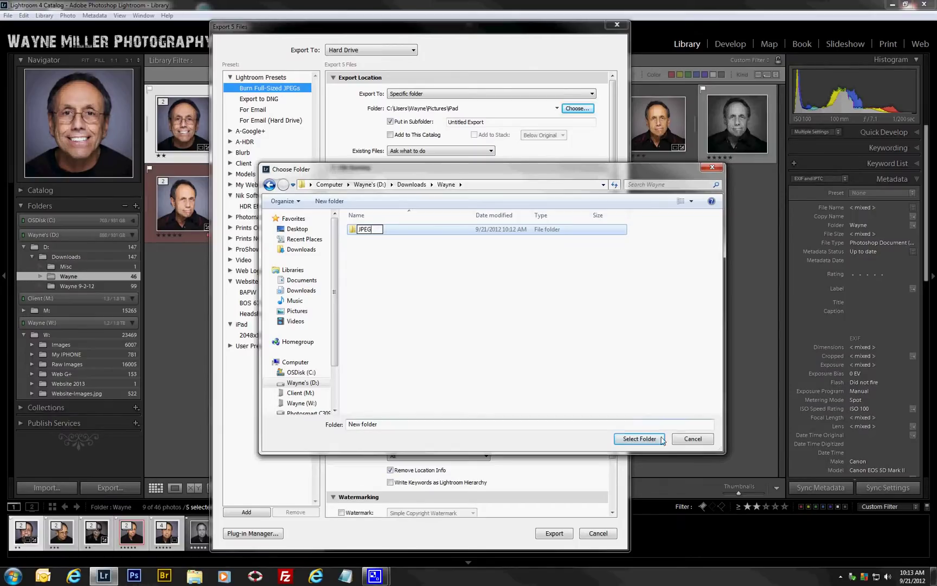
{"action": "key", "text": "Return"}
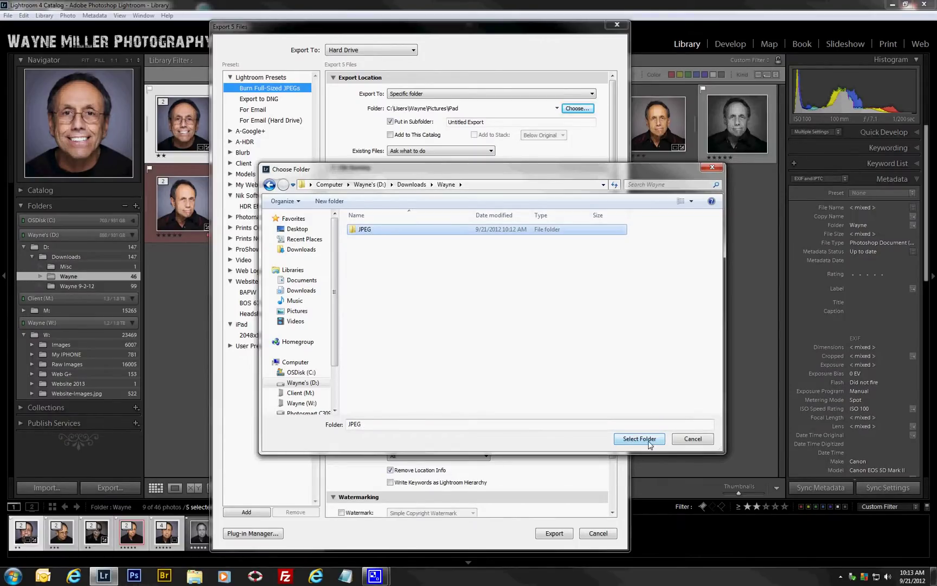
{"action": "left_click", "coordinate": [628, 444]}
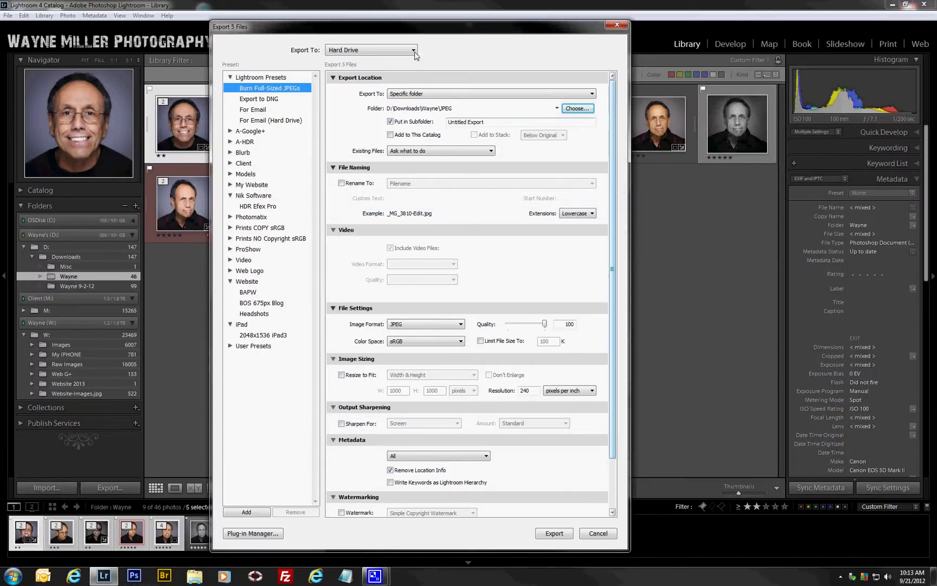
{"action": "left_click", "coordinate": [391, 123]}
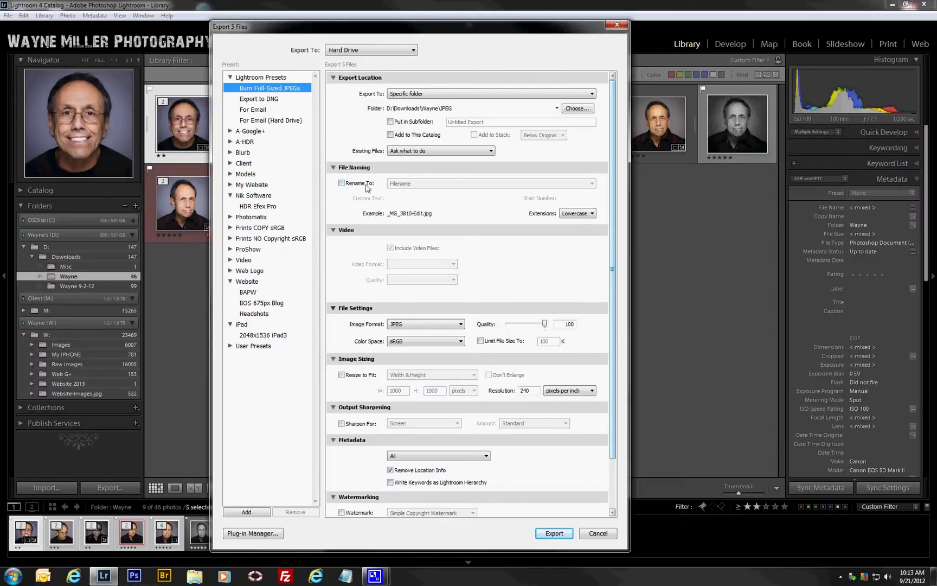
- Enable renaming of the exported files with the Custom Name - Sequence template and the custom text Wayne_Miller_Photography
{"action": "left_click", "coordinate": [341, 183]}
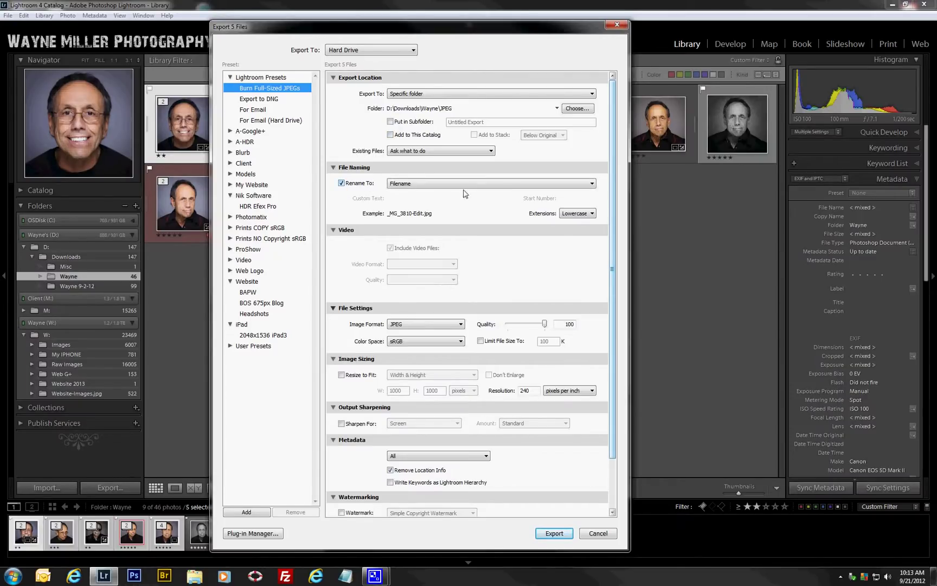
{"action": "left_click", "coordinate": [592, 184]}
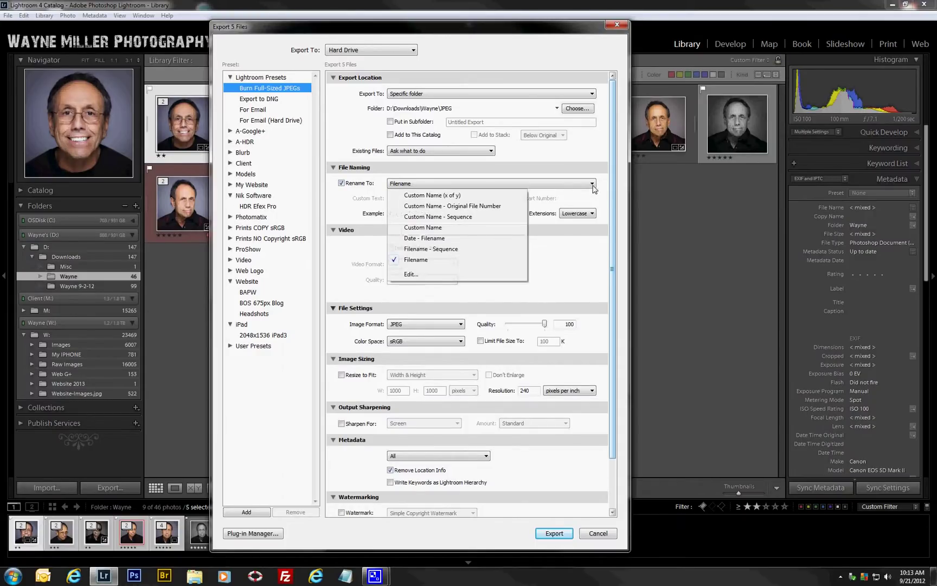
{"action": "left_click", "coordinate": [466, 196]}
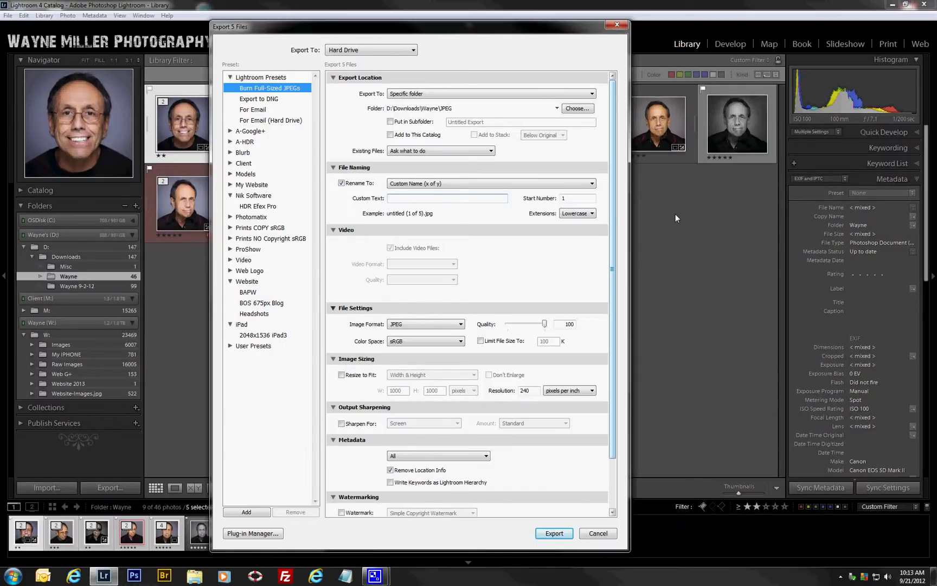
{"action": "type", "text": "Wayne_Miller-Photography"}
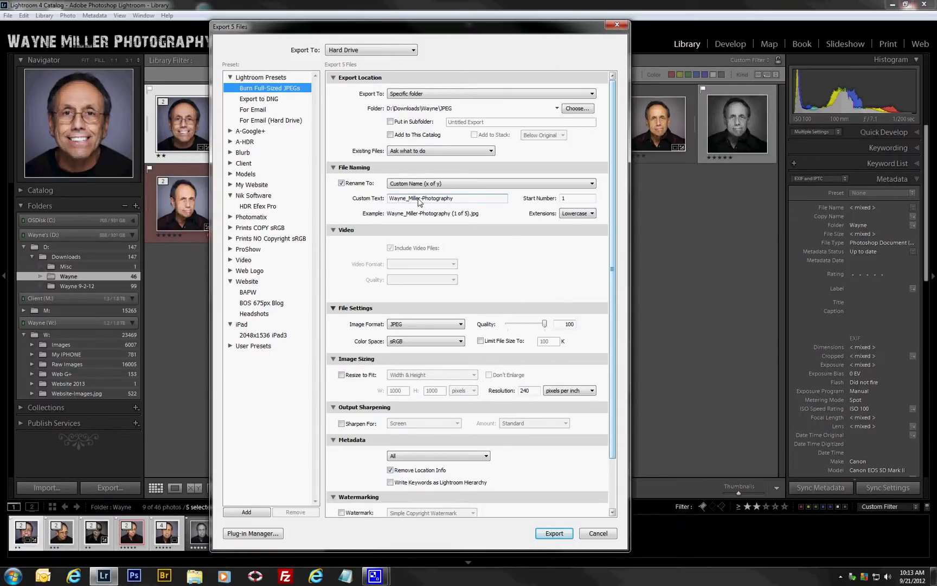
{"action": "left_click_drag", "start_coordinate": [423, 199], "coordinate": [419, 199]}
{"action": "type", "text": "_"}
{"action": "left_click", "coordinate": [591, 184]}
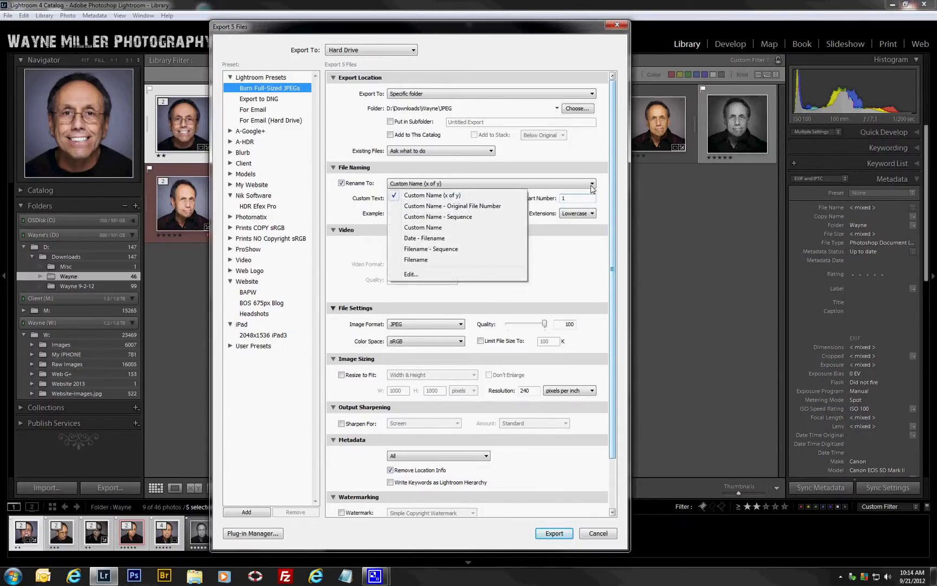
{"action": "left_click", "coordinate": [479, 217]}
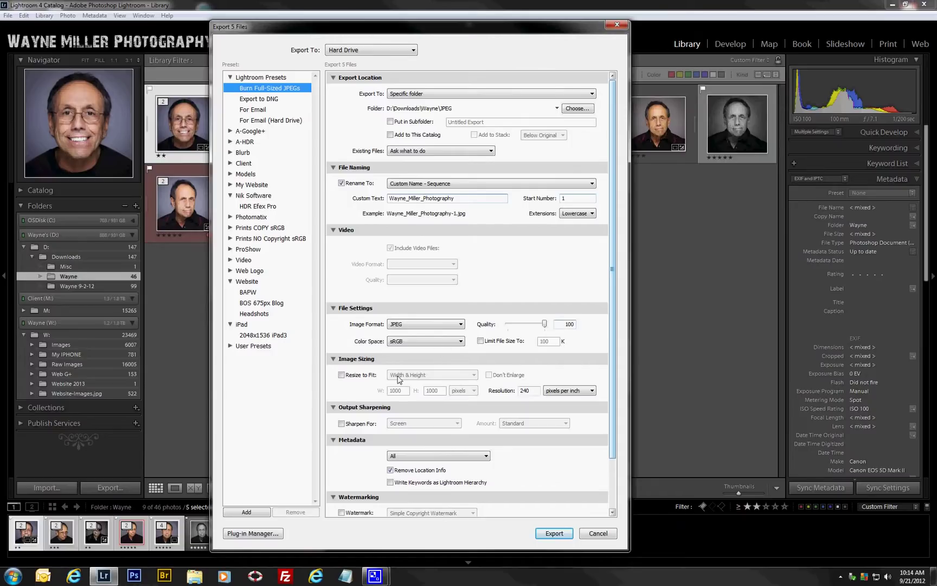
- Resize the exported images to a long edge of 6 inches and enable Standard output sharpening for Screen
{"action": "left_click", "coordinate": [342, 375]}
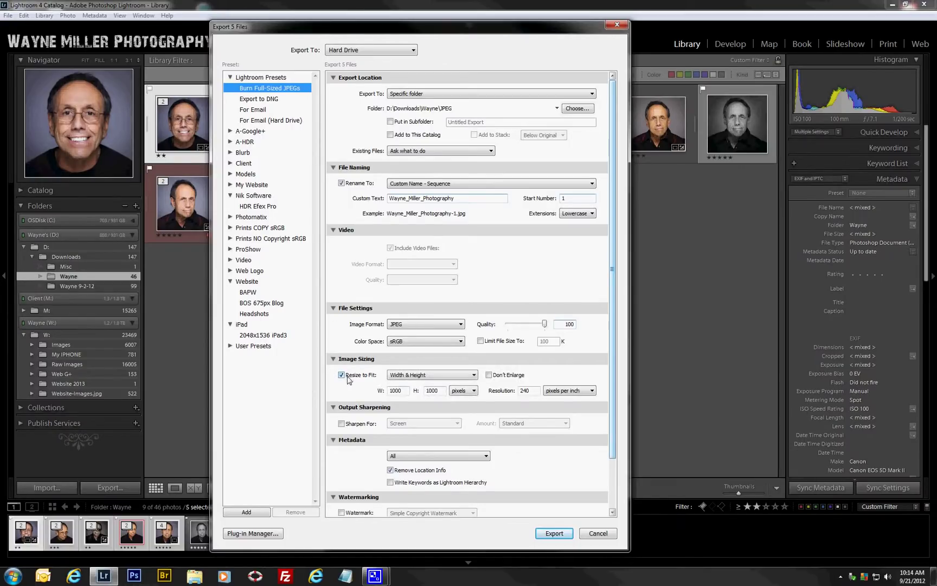
{"action": "left_click", "coordinate": [475, 376]}
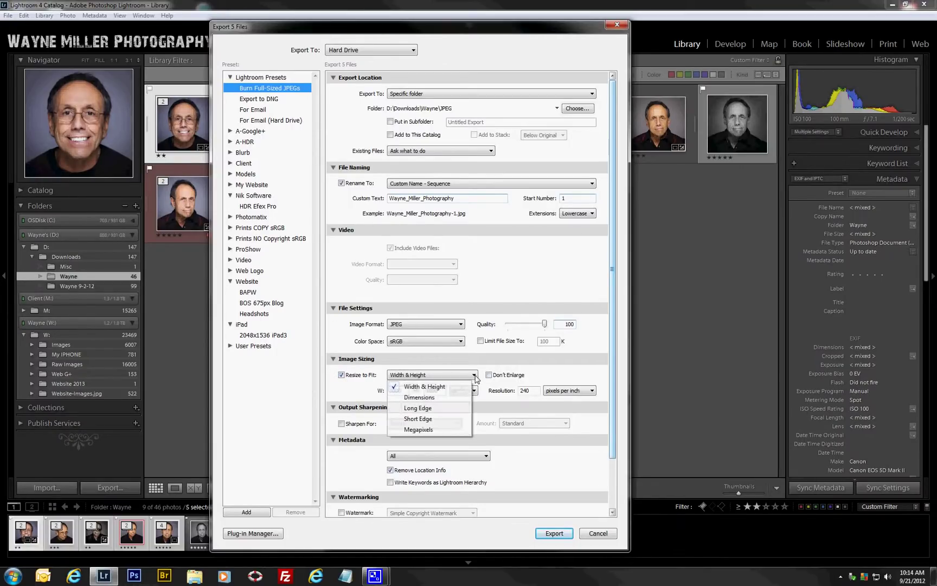
{"action": "left_click", "coordinate": [440, 408]}
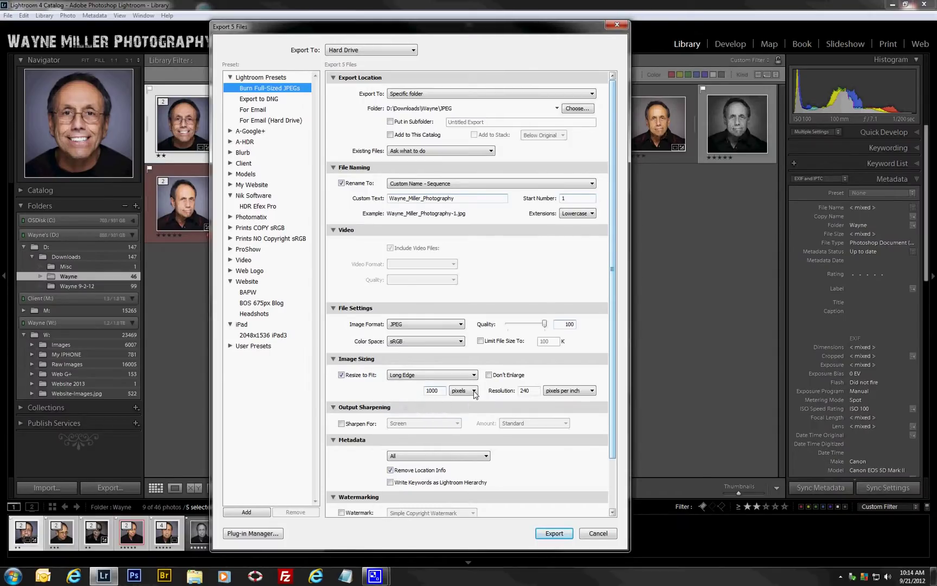
{"action": "left_click", "coordinate": [475, 392]}
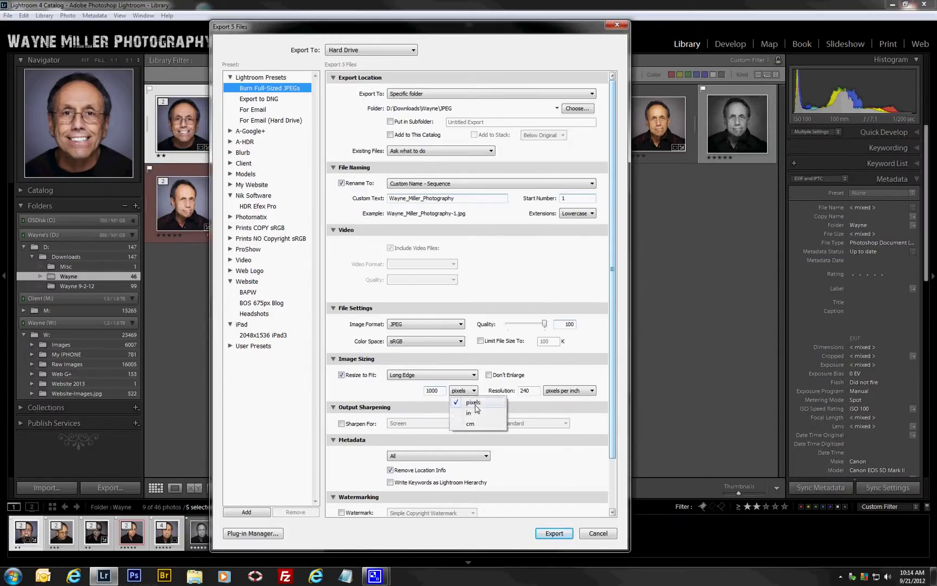
{"action": "left_click", "coordinate": [472, 413]}
{"action": "left_click", "coordinate": [442, 391]}
{"action": "type", "text": "6"}
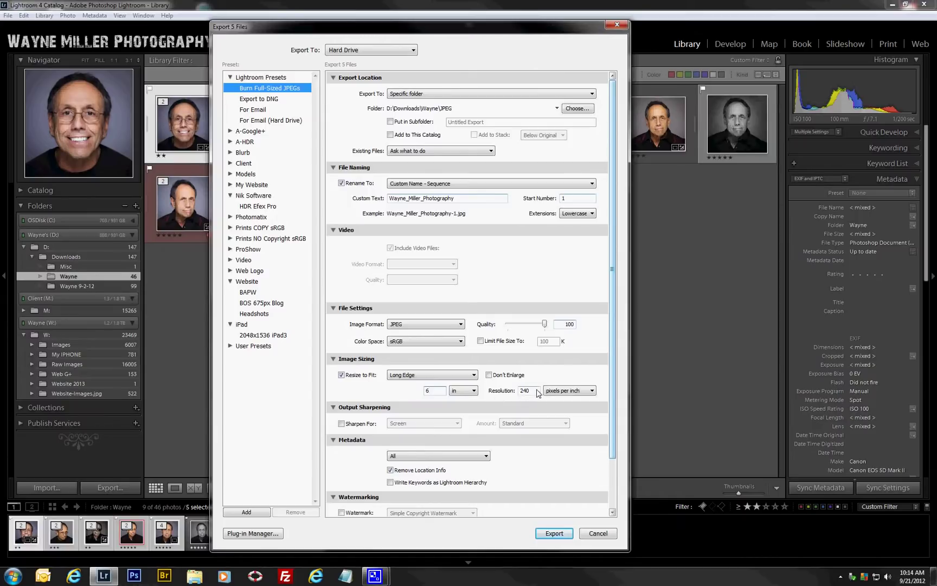
{"action": "left_click", "coordinate": [343, 424]}
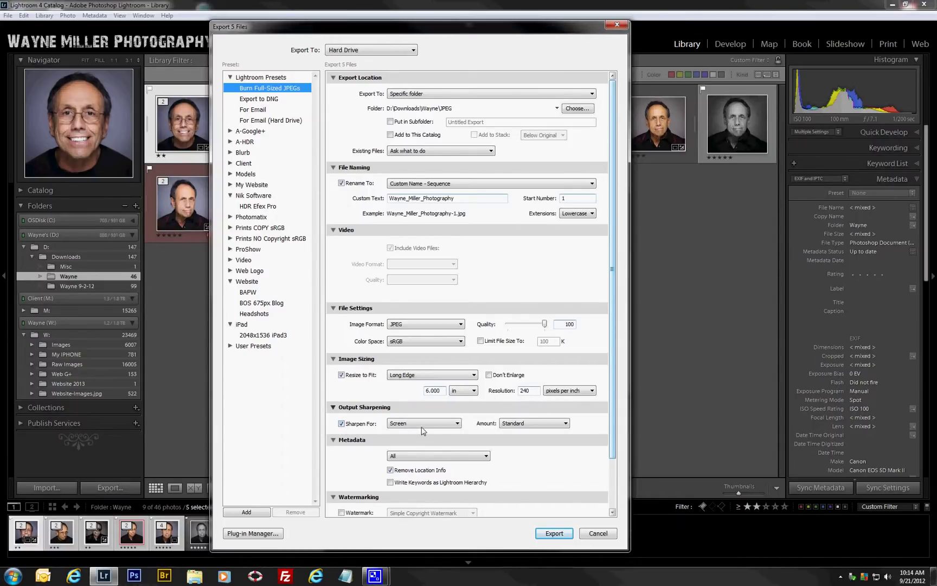
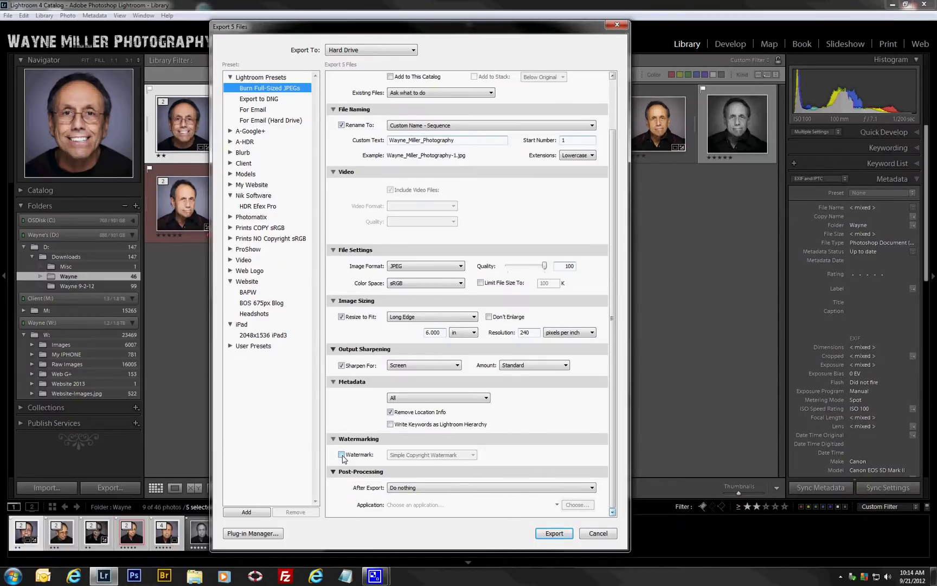
- Enable watermarking with the WMBeauty watermark and open it in the Watermark Editor
{"action": "left_click", "coordinate": [341, 455]}
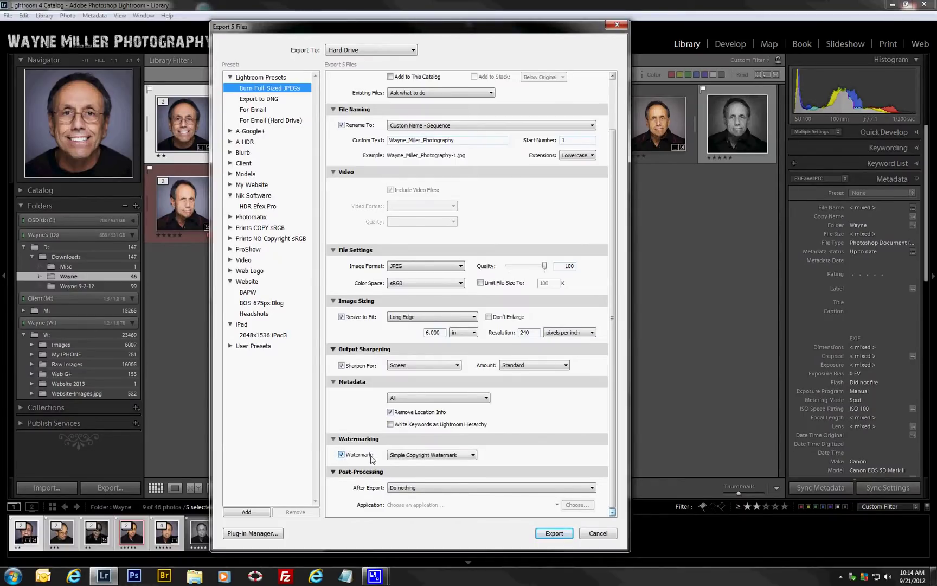
{"action": "left_click", "coordinate": [472, 455]}
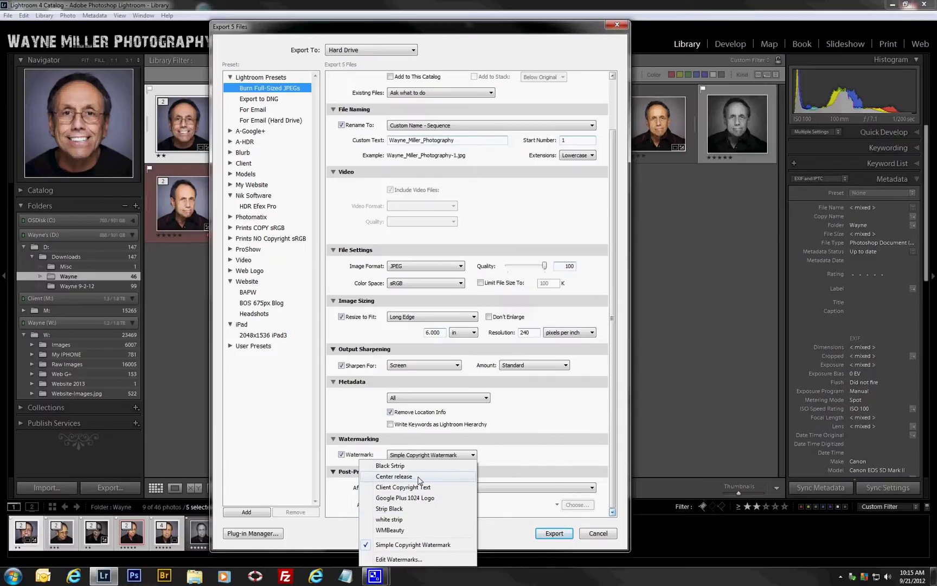
{"action": "left_click", "coordinate": [391, 531]}
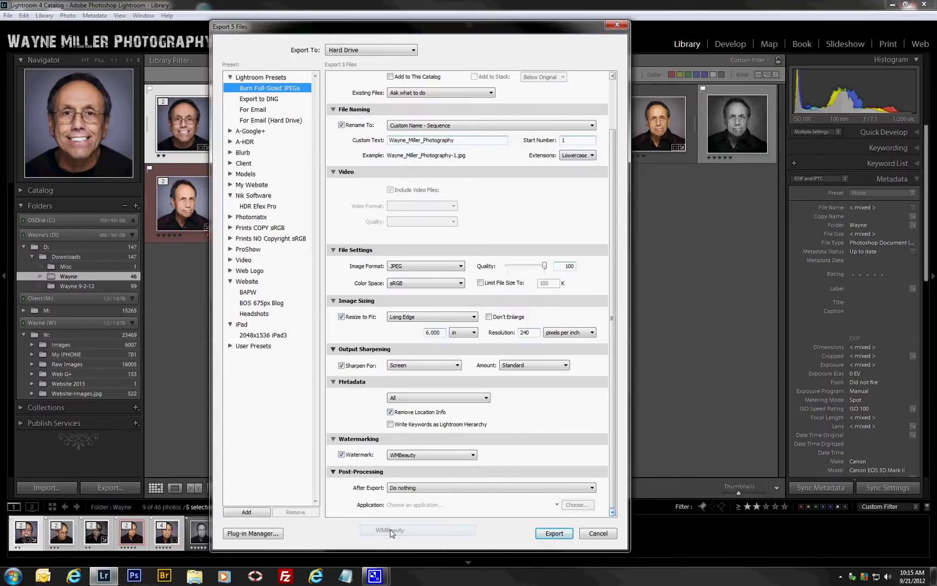
{"action": "left_click", "coordinate": [473, 456]}
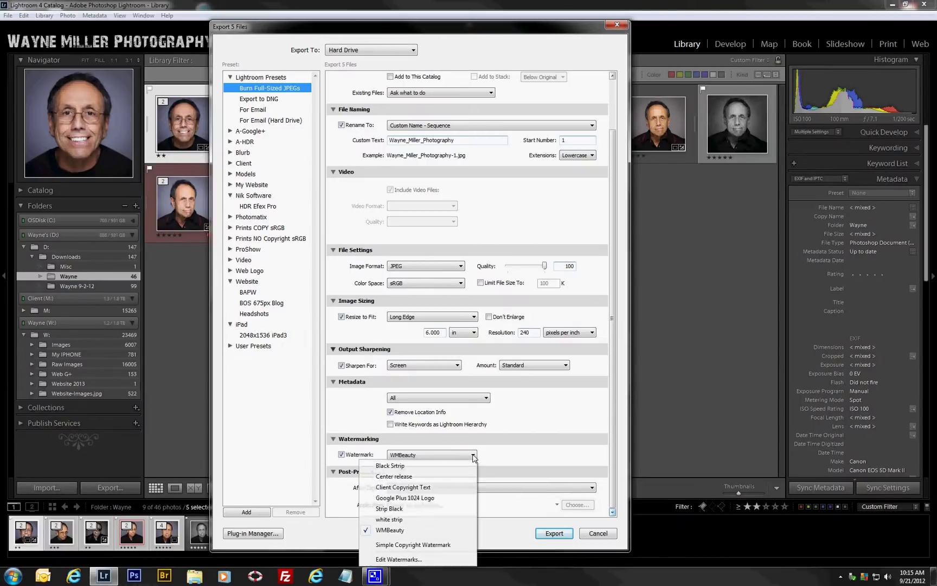
{"action": "left_click", "coordinate": [401, 559]}
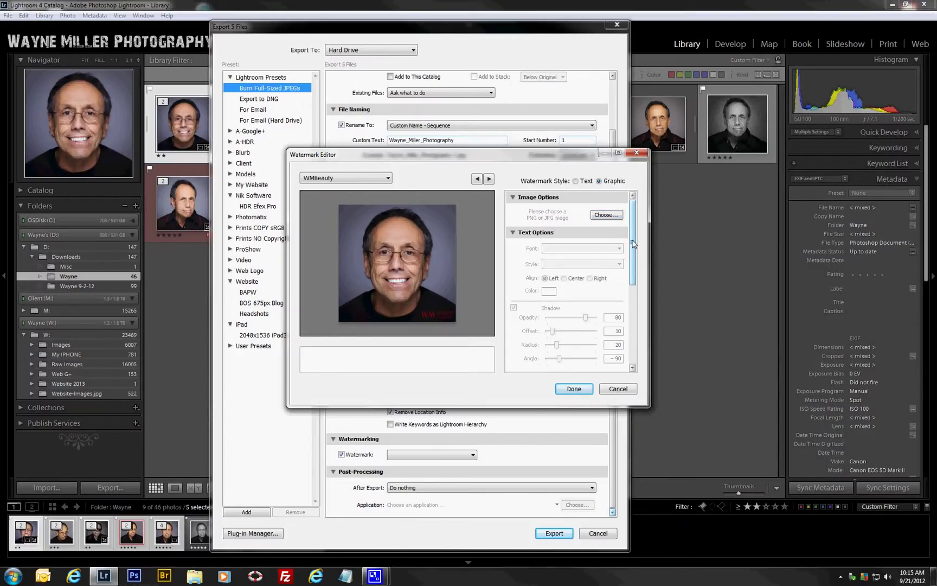
{"action": "left_click_drag", "start_coordinate": [633, 243], "coordinate": [638, 326]}
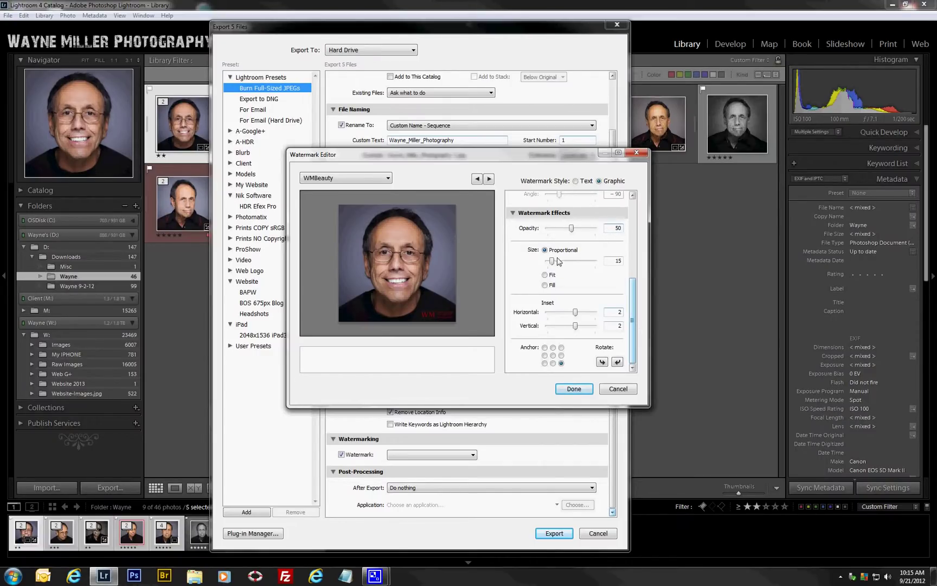
{"action": "mouse_move", "coordinate": [554, 266]}
{"action": "left_mouse_down"}
{"action": "mouse_move", "coordinate": [573, 265]}
{"action": "mouse_move", "coordinate": [555, 271]}
{"action": "left_mouse_up"}
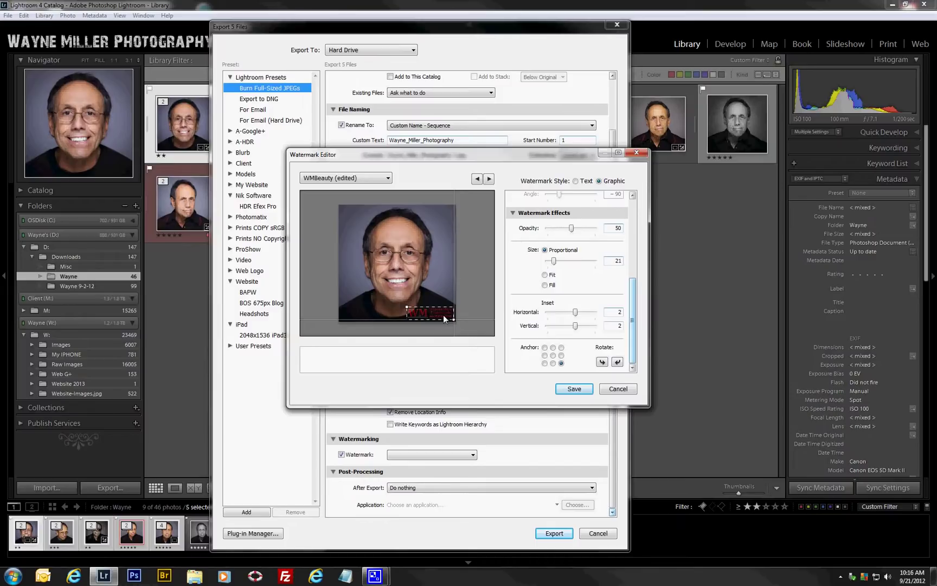
{"action": "left_click", "coordinate": [617, 389]}
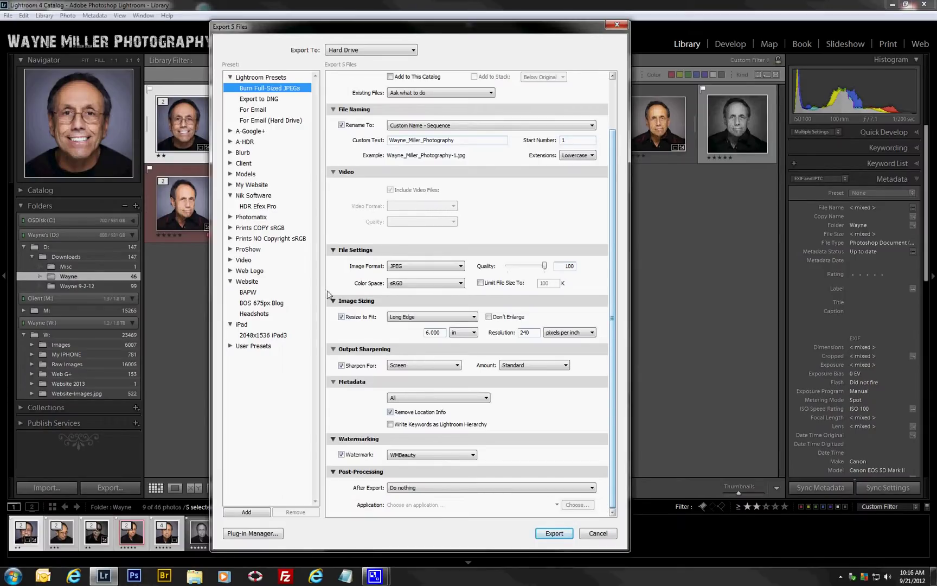
- Start a new export preset from the current settings and create a preset folder named JPEG Exports for it
{"action": "left_click", "coordinate": [257, 513]}
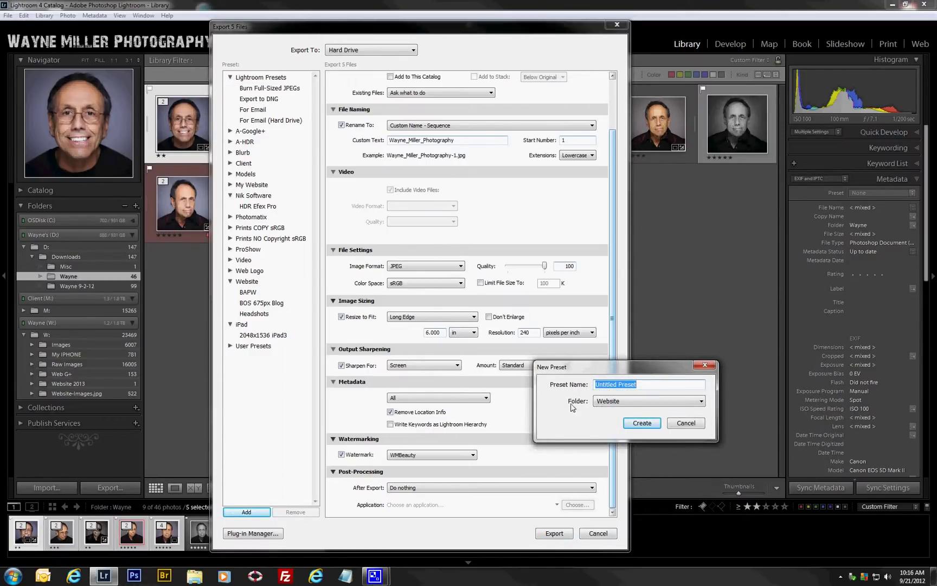
{"action": "left_click", "coordinate": [703, 402]}
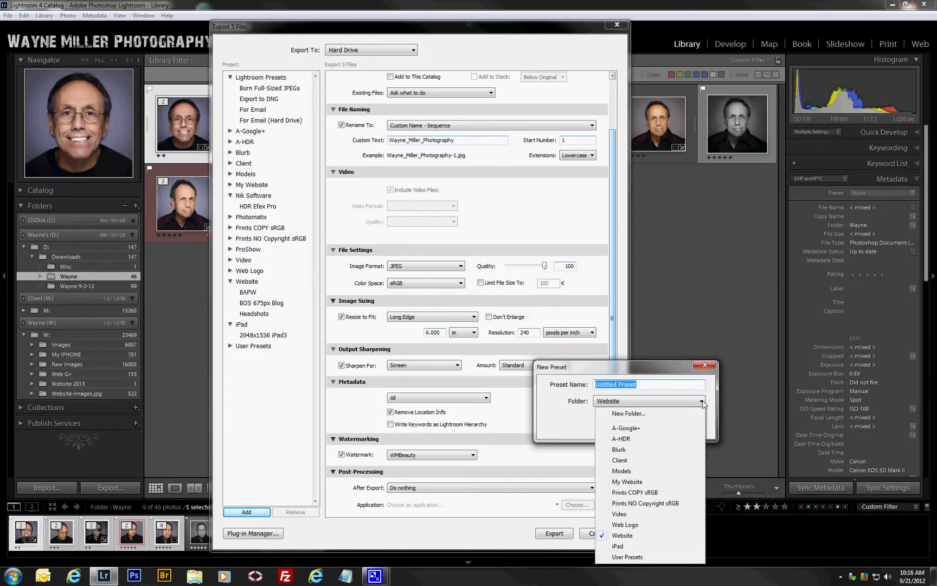
{"action": "left_click", "coordinate": [630, 414]}
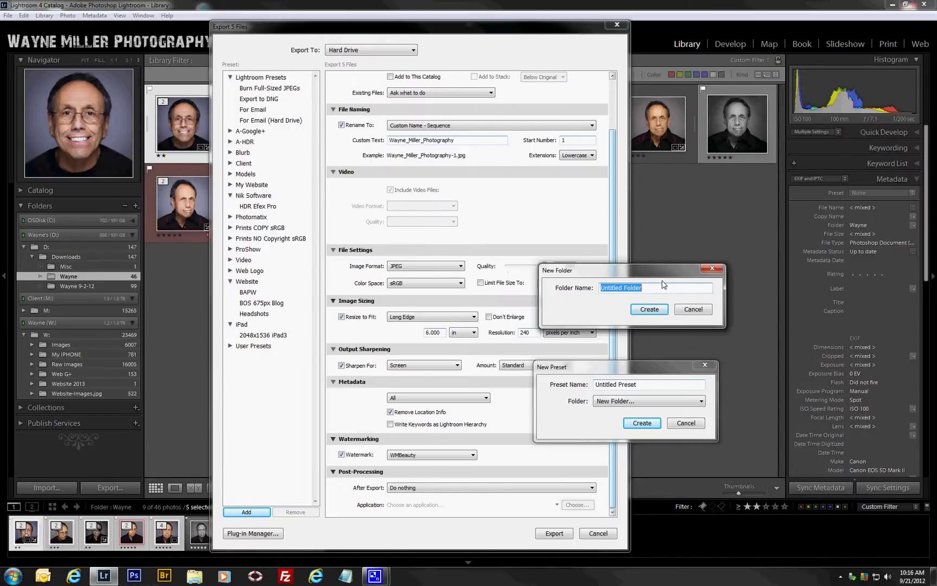
{"action": "type", "text": "JPEG Exports"}
{"action": "left_click", "coordinate": [650, 309]}
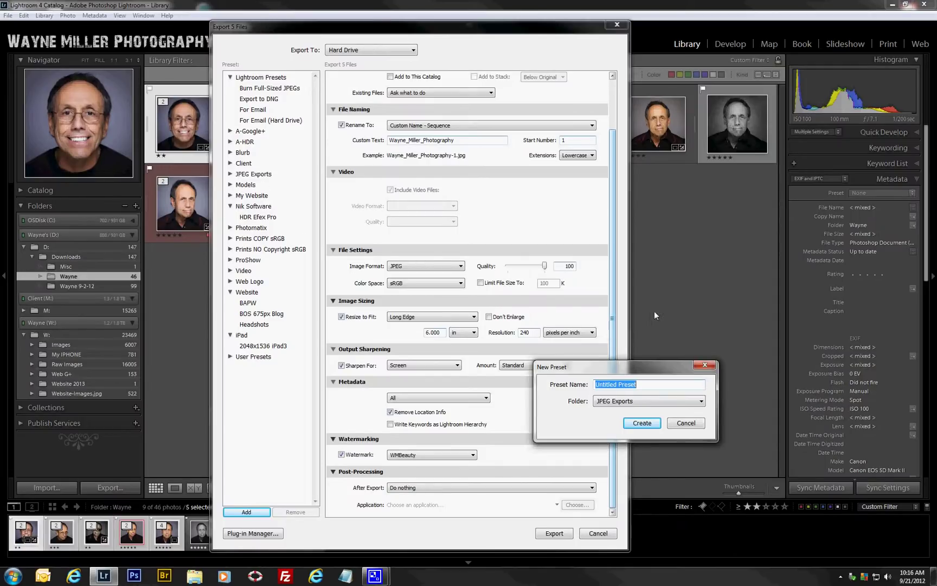
- Save the preset as "JPEG 6in long C" and export the five selected portraits with these settings
{"action": "left_click", "coordinate": [654, 386]}
{"action": "left_click_drag", "start_coordinate": [654, 387], "coordinate": [581, 382]}
{"action": "type", "text": "JPEG 6in long"}
{"action": "type", "text": "C"}
{"action": "left_click", "coordinate": [641, 426]}
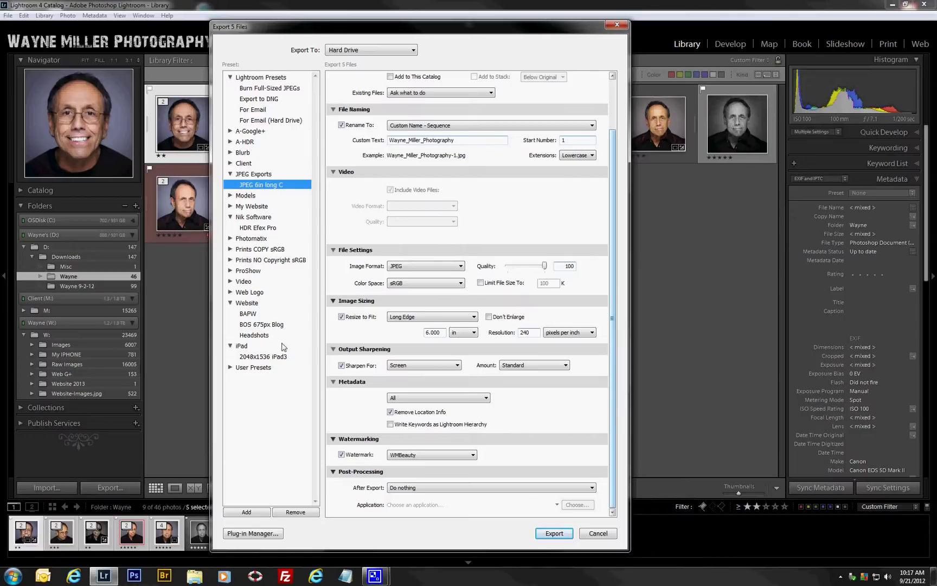
{"action": "left_click", "coordinate": [558, 535]}
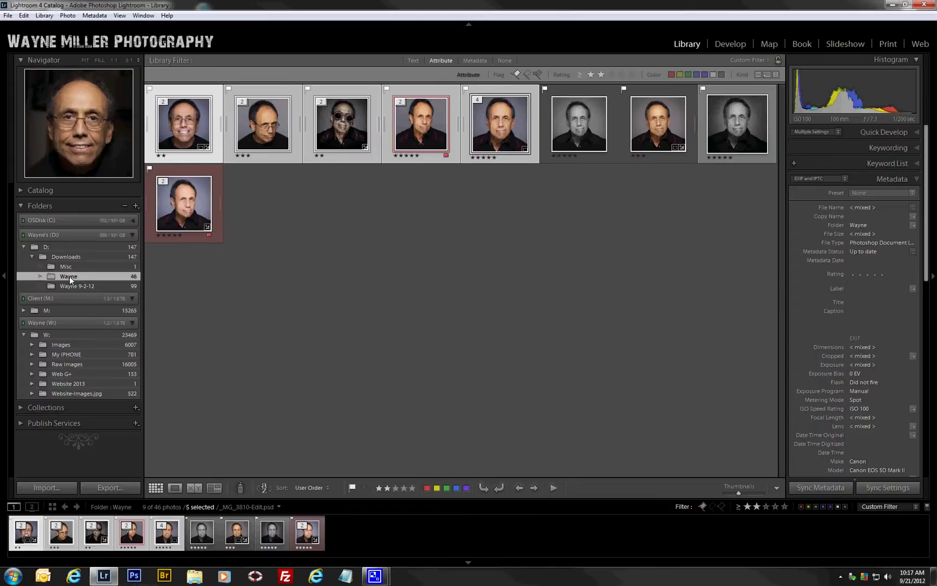
- Synchronize the Wayne folder under Downloads with the catalog and import all the new photos found in it
{"action": "right_click", "coordinate": [69, 277]}
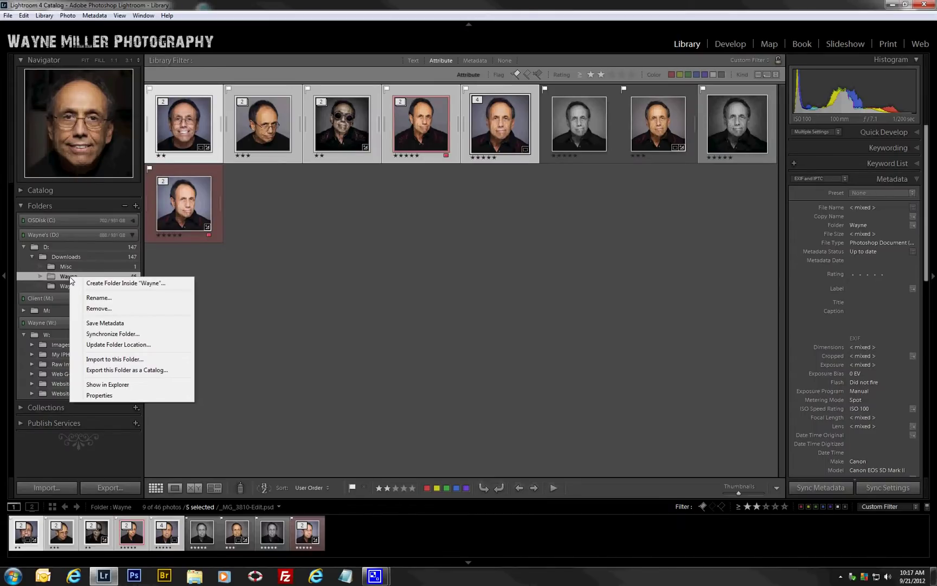
{"action": "left_click", "coordinate": [110, 333]}
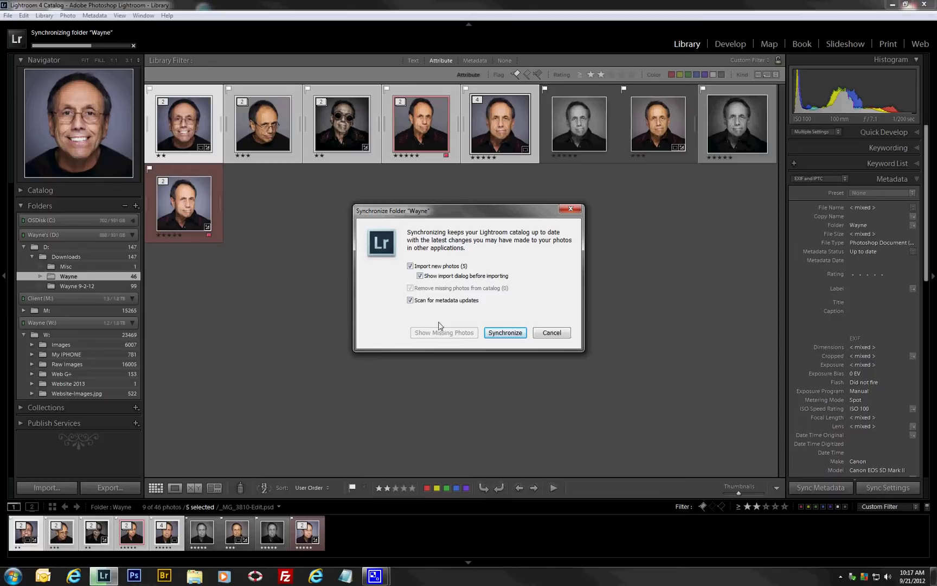
{"action": "left_click", "coordinate": [508, 334]}
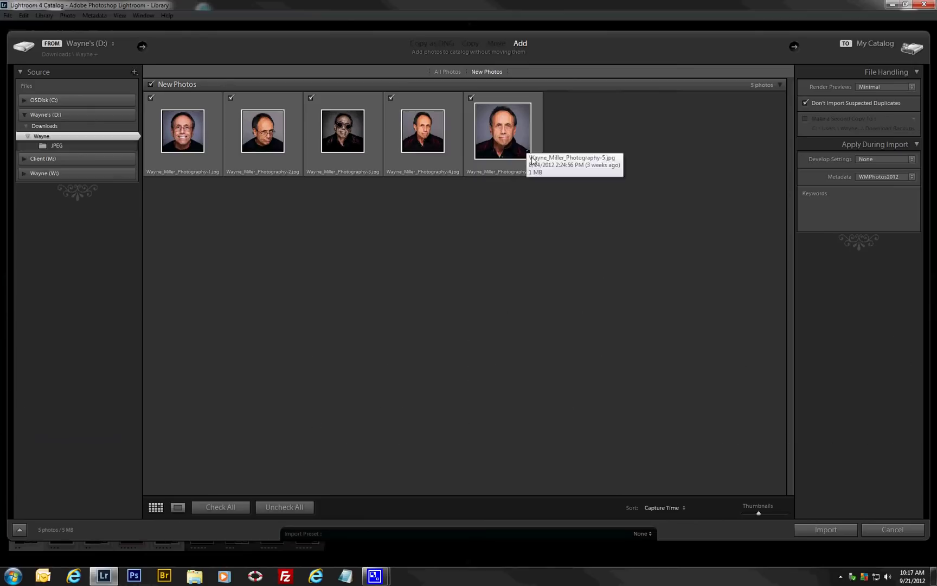
{"action": "left_click", "coordinate": [822, 530]}
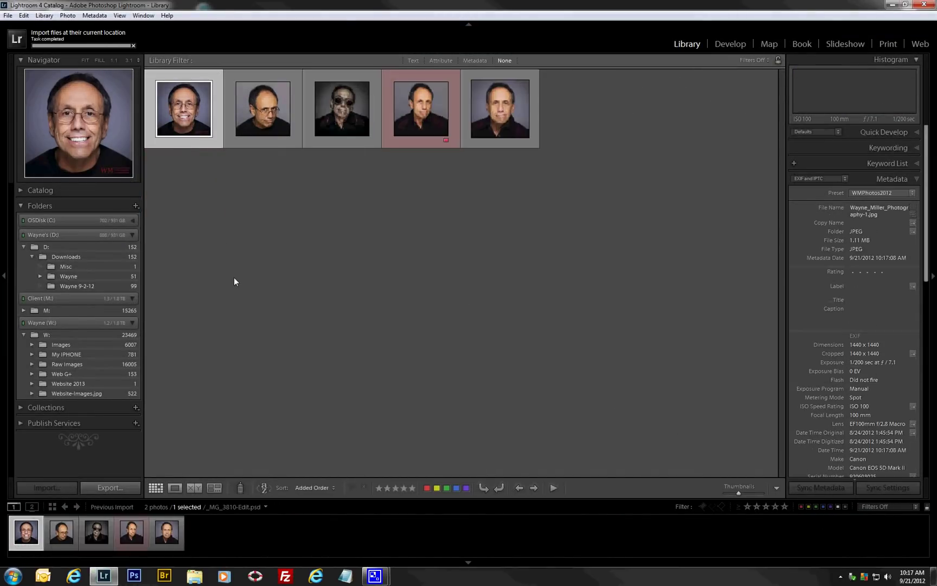
- Open the JPEG subfolder inside the Wayne folder and view the first exported portrait enlarged to check its watermark
{"action": "left_click", "coordinate": [39, 276]}
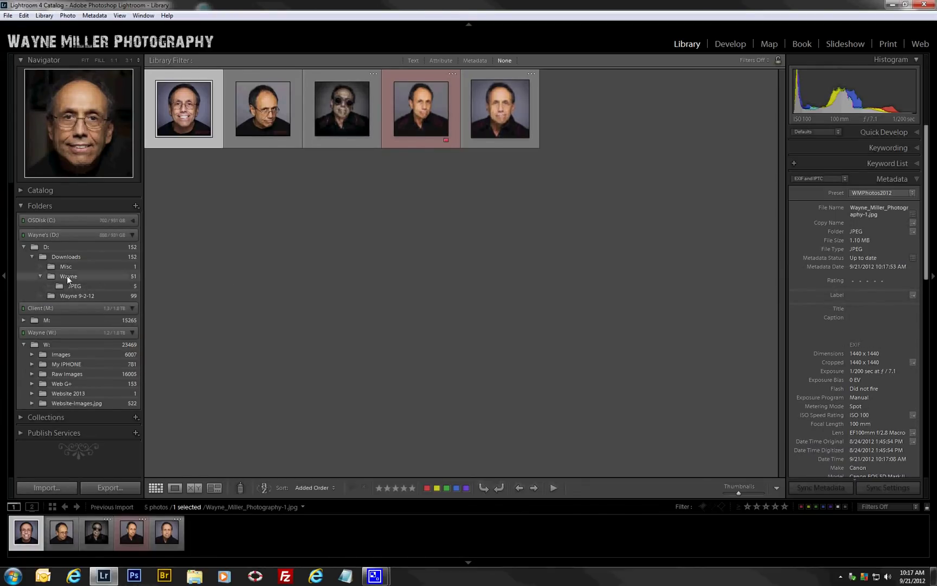
{"action": "left_click", "coordinate": [74, 285]}
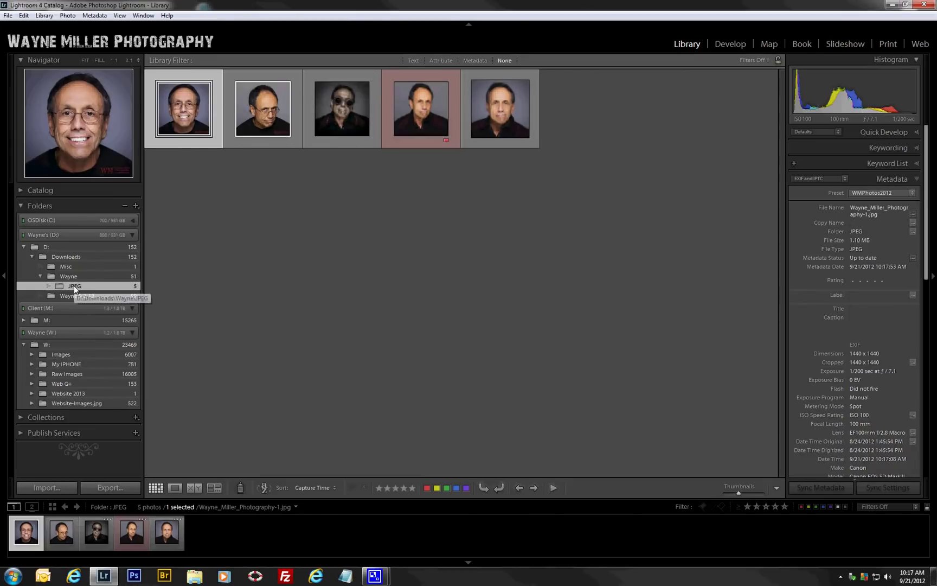
{"action": "double_click", "coordinate": [195, 144]}
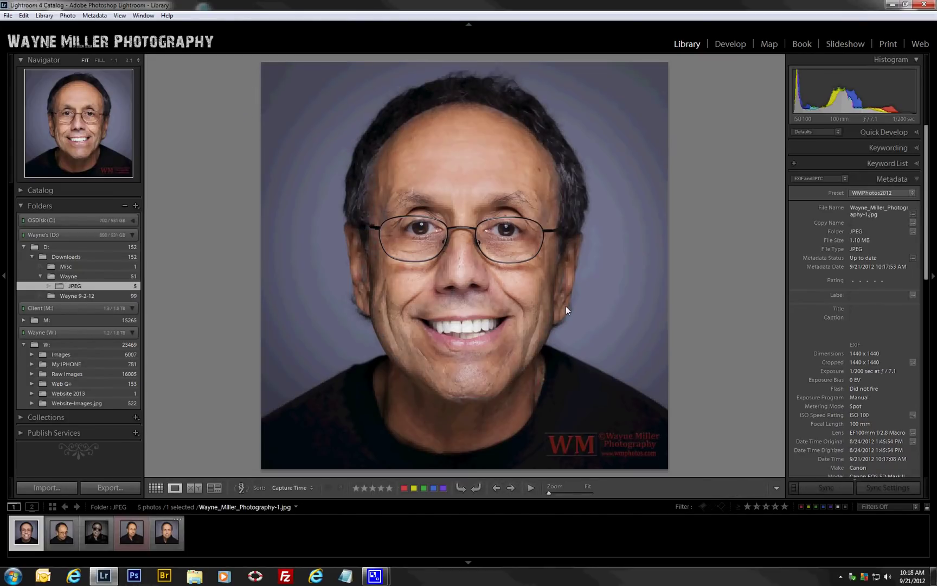